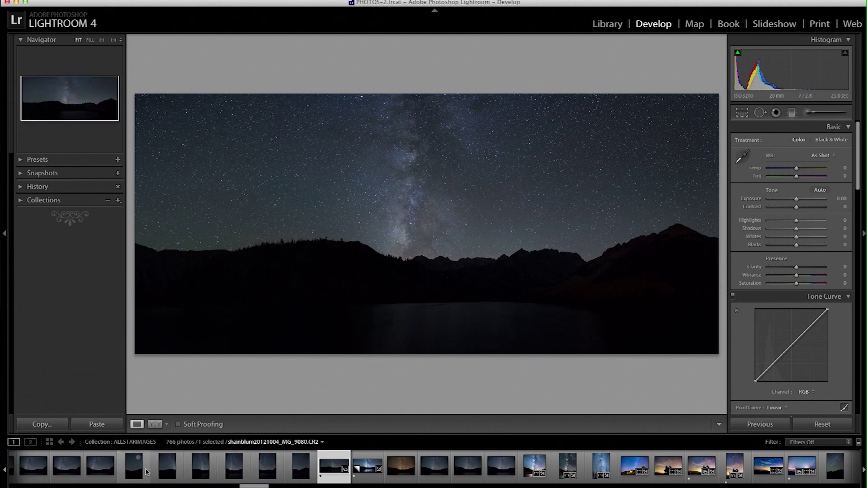
# Zoom the Untitled_Panorama4.tif panorama to 1:1 and pan to the stars and mountain ridge.
pyautogui.click(428, 223)
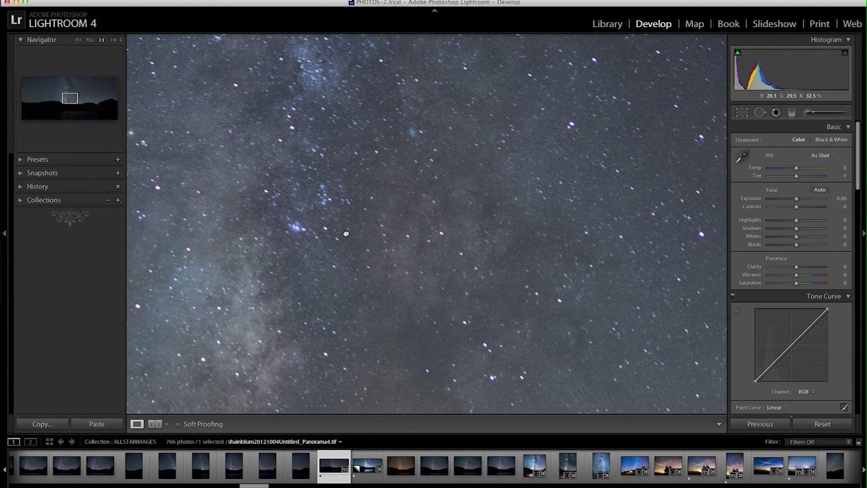
pyautogui.moveTo(428, 223); pyautogui.dragTo(514, 133)
# Set Exposure +0.55, Contrast +53, Highlights −14, Shadows +56, Whites +30, Blacks +45, Vibrance +8, Saturation +7.
pyautogui.click(514, 133)
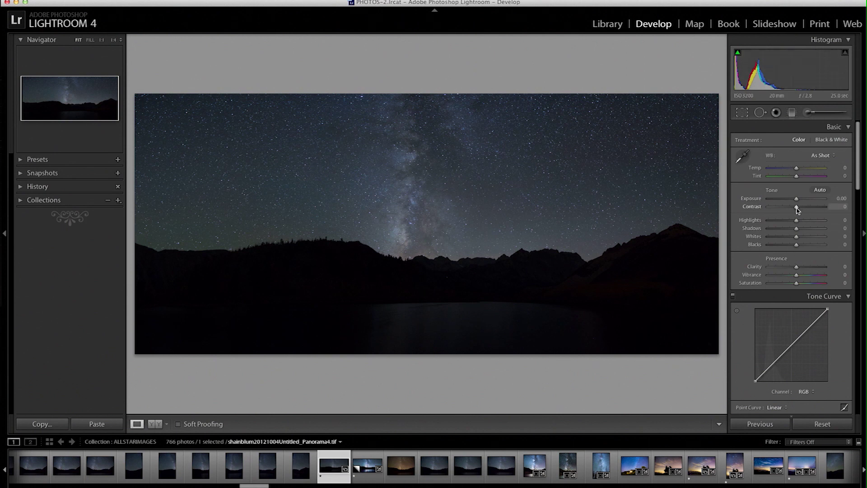
pyautogui.moveTo(798, 205); pyautogui.dragTo(800, 204)
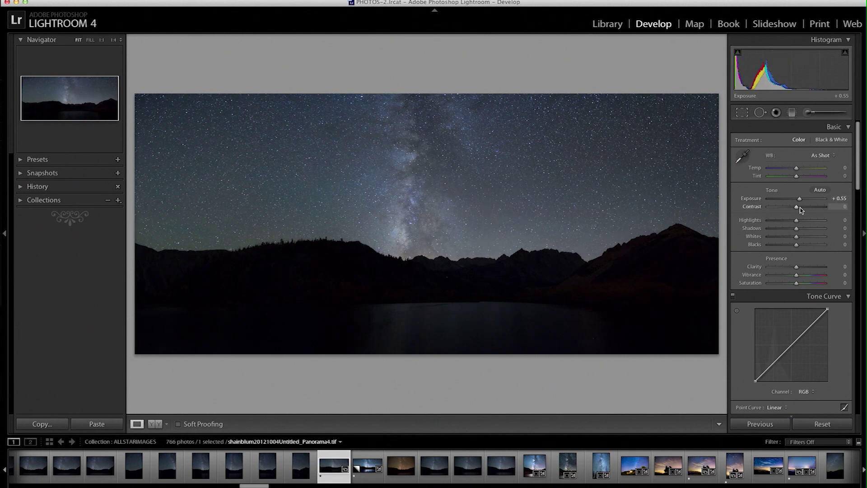
pyautogui.moveTo(798, 208); pyautogui.dragTo(812, 210)
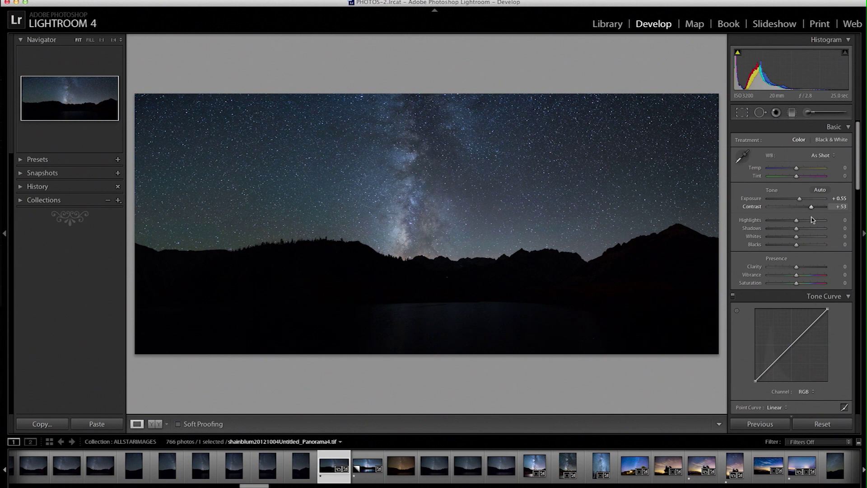
pyautogui.moveTo(796, 221); pyautogui.dragTo(812, 231)
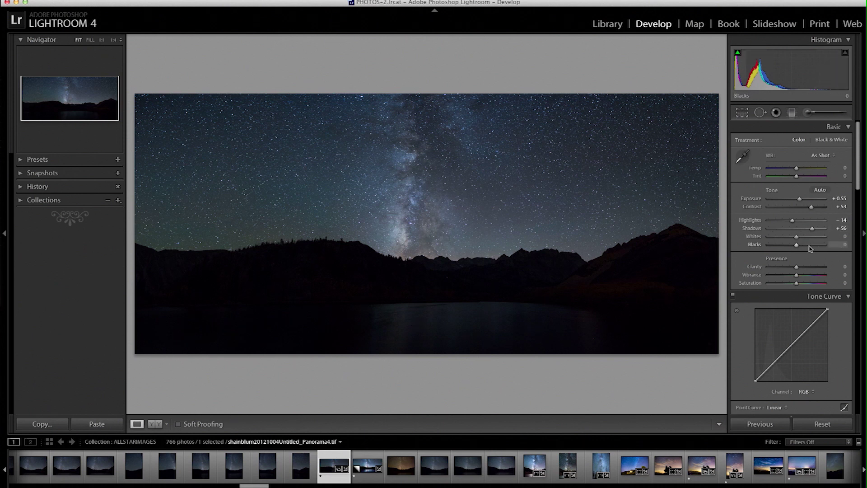
pyautogui.moveTo(809, 248); pyautogui.dragTo(809, 248)
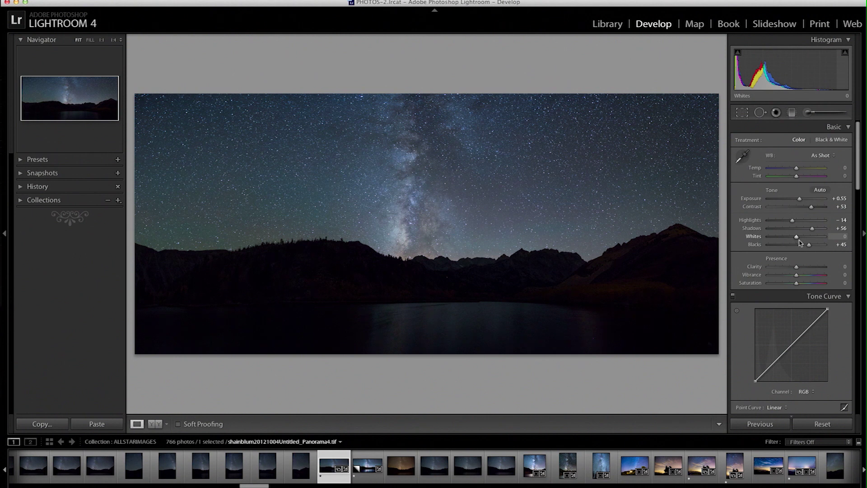
pyautogui.moveTo(796, 239); pyautogui.dragTo(806, 241)
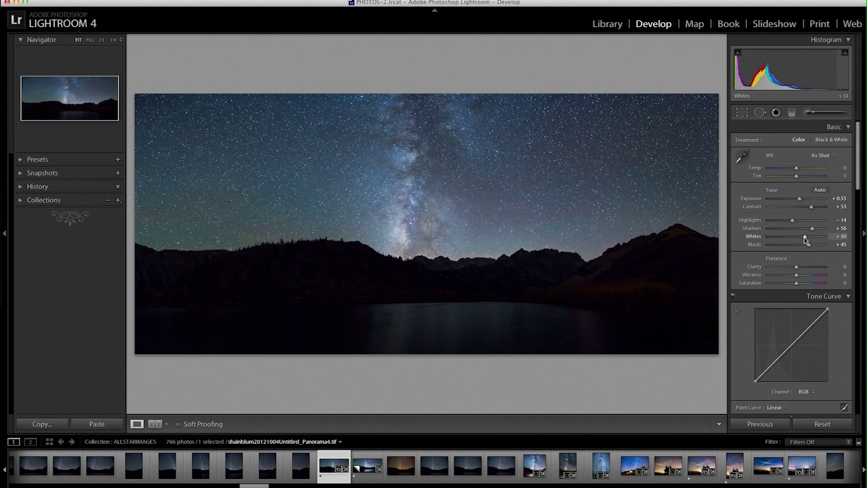
pyautogui.scroll(-2, 803, 241)
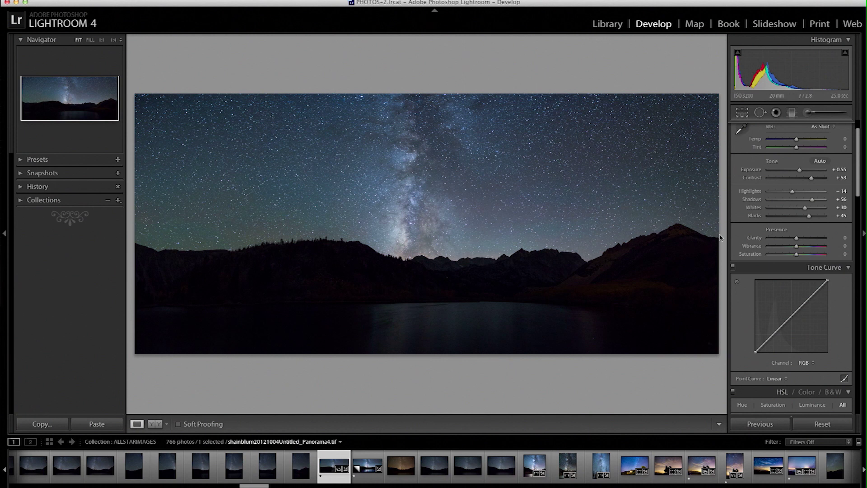
pyautogui.scroll(-1, 768, 226)
pyautogui.scroll(-2, 768, 225)
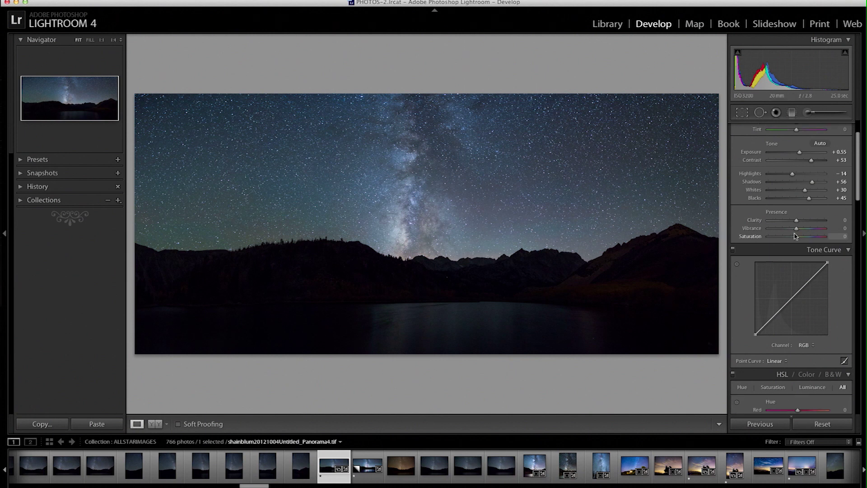
pyautogui.moveTo(796, 229); pyautogui.dragTo(798, 229)
pyautogui.scroll(-12, 798, 240)
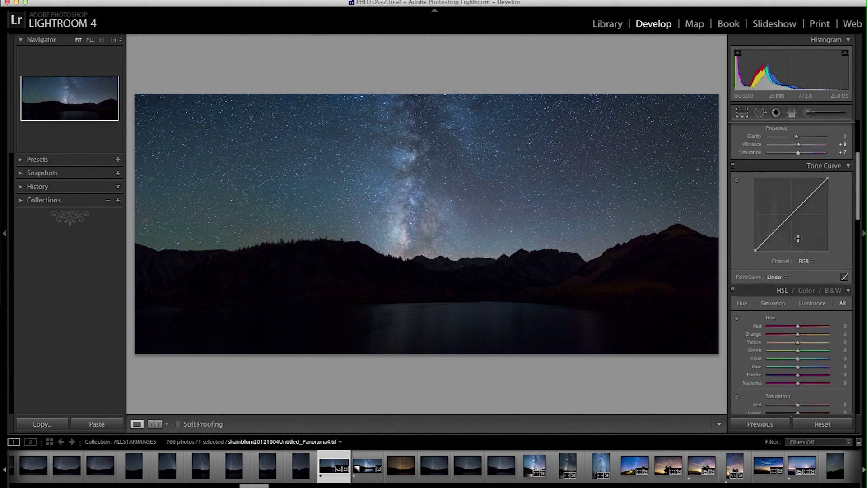
# At 1:1 on the sky, set Luminance noise reduction to 51.
pyautogui.click(418, 202)
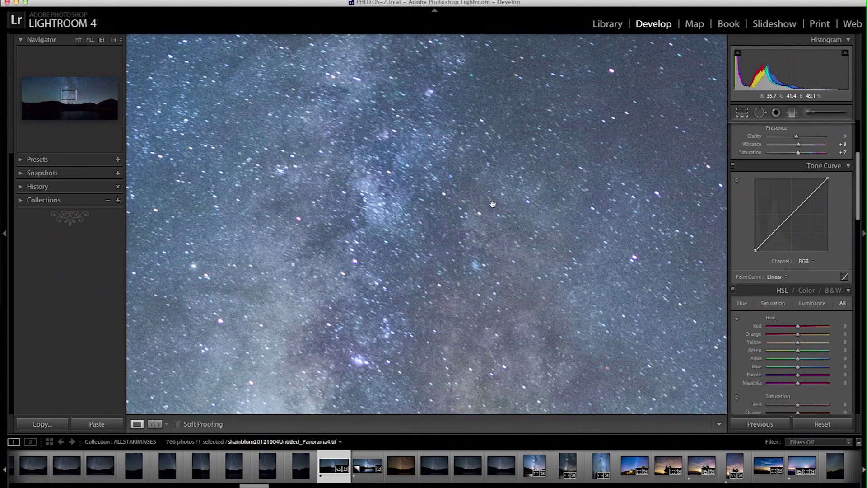
pyautogui.scroll(-20, 821, 270)
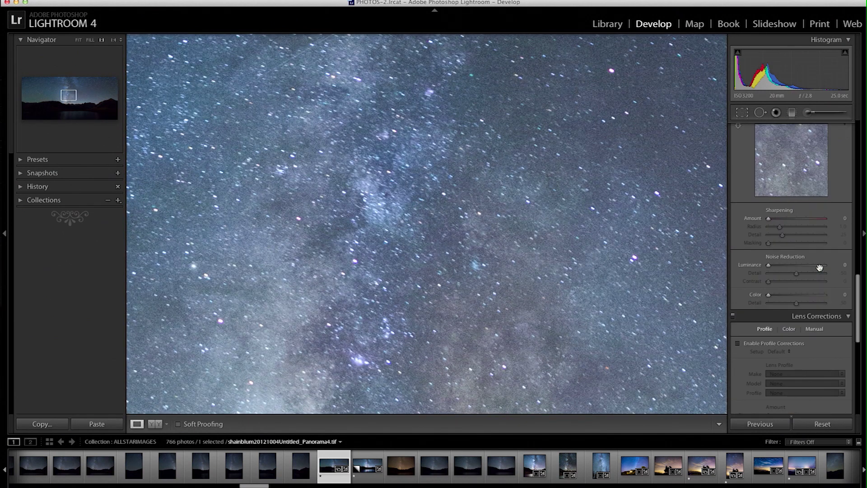
pyautogui.scroll(-5, 820, 269)
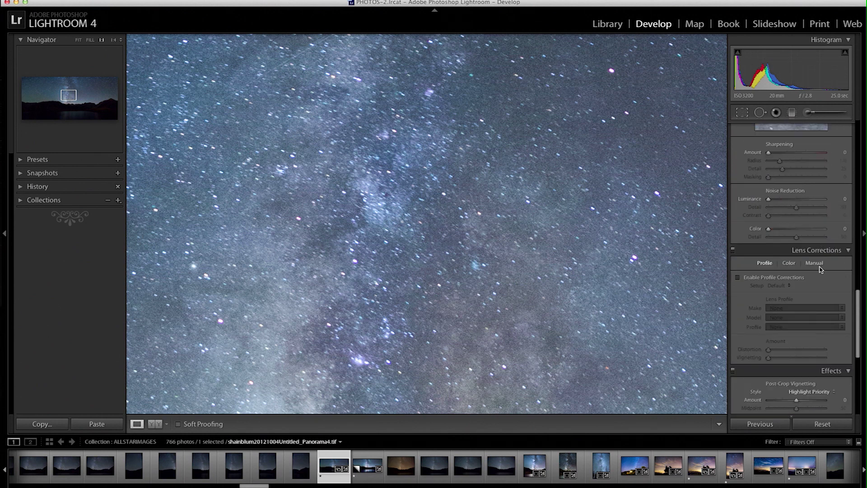
pyautogui.scroll(1, 829, 224)
pyautogui.click(797, 234)
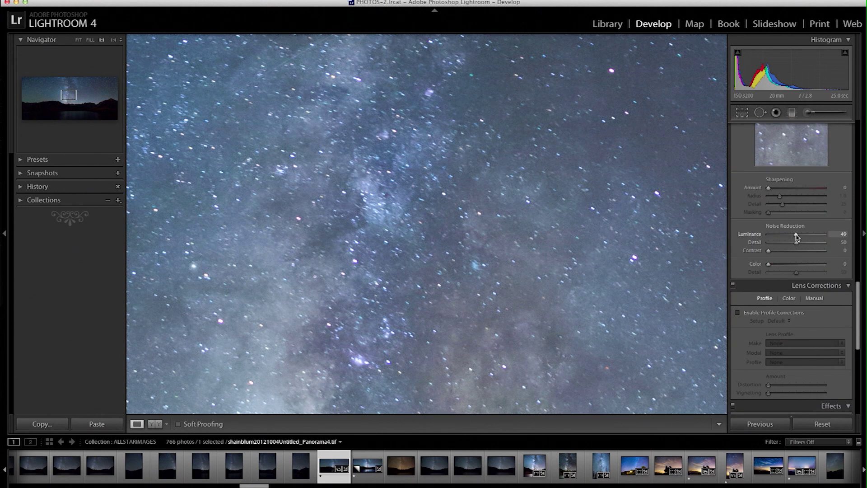
pyautogui.moveTo(796, 234); pyautogui.dragTo(797, 234)
# Set Sharpening Amount to about 53 and zoom back out to the full panorama.
pyautogui.moveTo(794, 190); pyautogui.dragTo(789, 191)
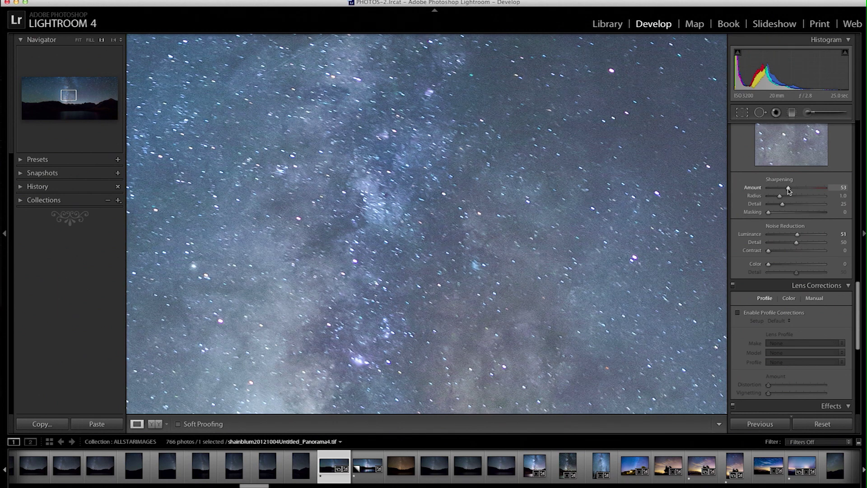
pyautogui.scroll(-3, 786, 264)
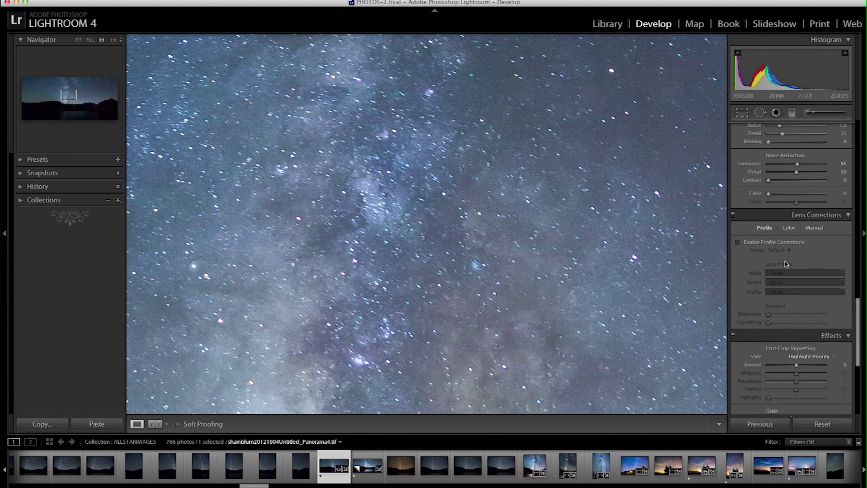
pyautogui.scroll(-3, 785, 264)
pyautogui.scroll(6, 785, 264)
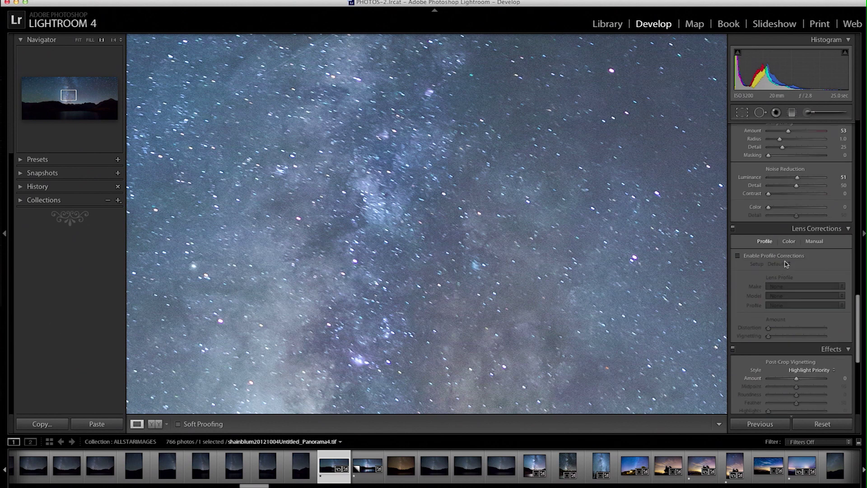
pyautogui.click(503, 246)
pyautogui.scroll(10, 765, 244)
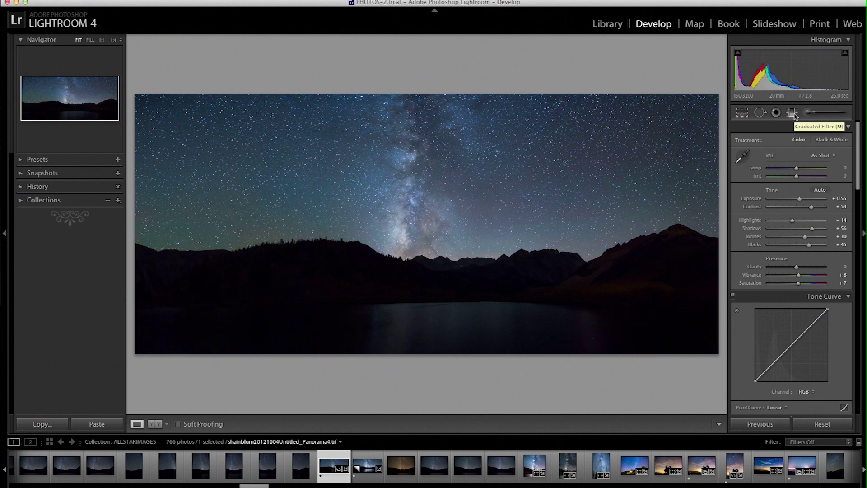
# Drag a graduated filter across the lake shoreline with Exposure 0.85, Contrast 18, Shadows 8 and added Clarity.
pyautogui.click(792, 113)
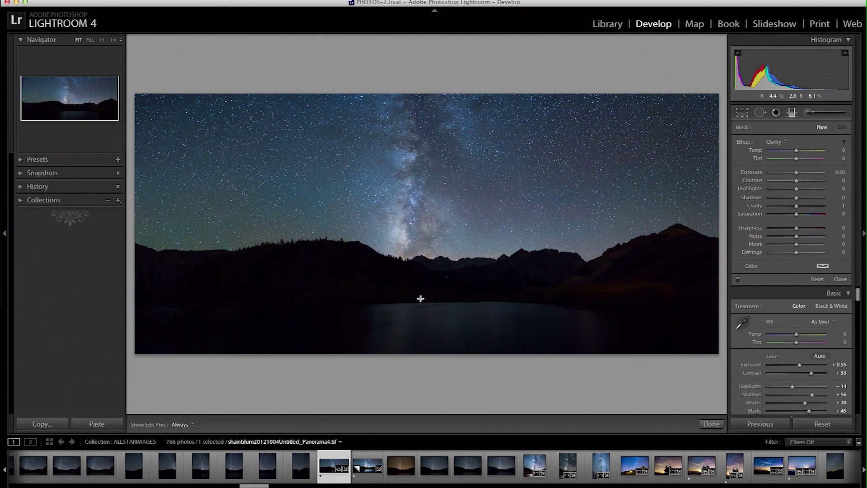
pyautogui.moveTo(420, 297); pyautogui.dragTo(419, 258)
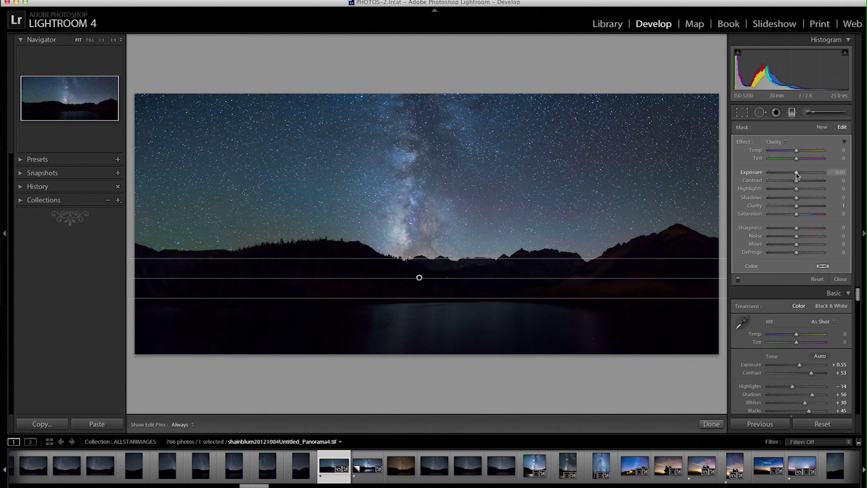
pyautogui.moveTo(796, 174); pyautogui.dragTo(801, 175)
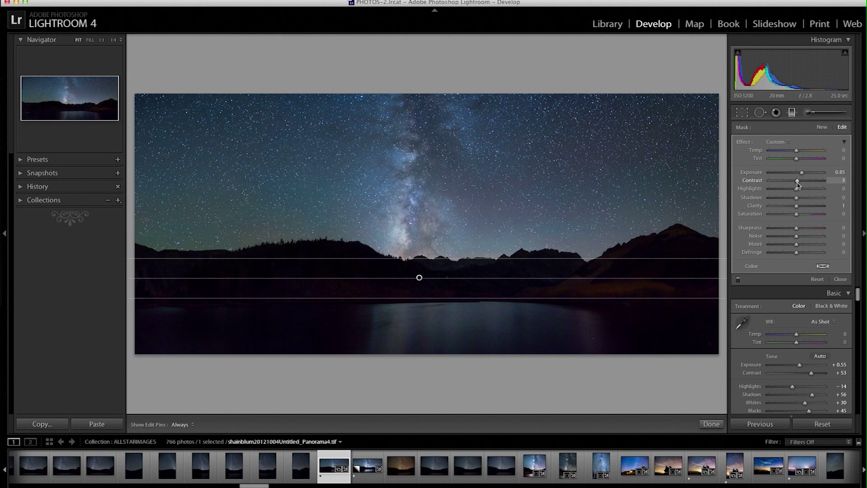
pyautogui.moveTo(798, 184); pyautogui.dragTo(800, 185)
pyautogui.moveTo(796, 197); pyautogui.dragTo(807, 198)
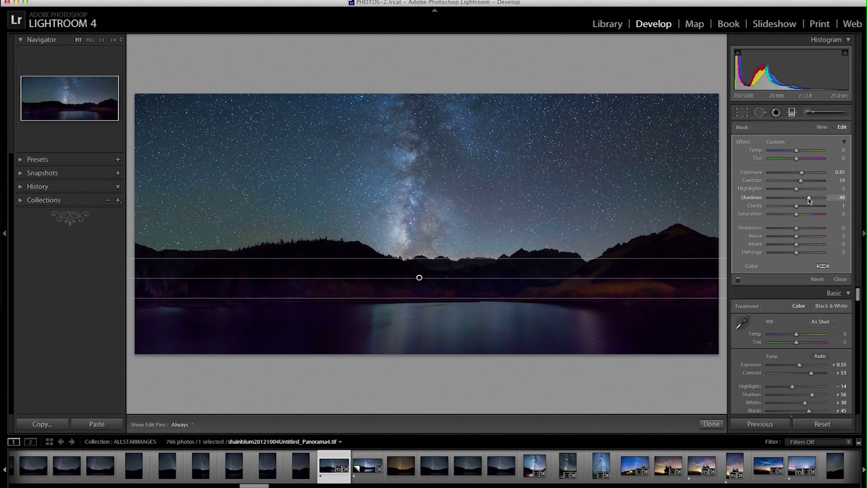
pyautogui.moveTo(802, 199); pyautogui.dragTo(799, 200)
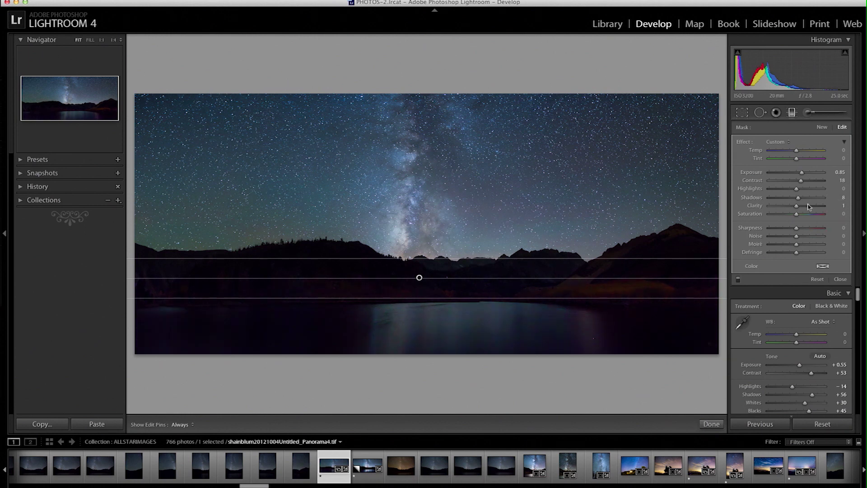
pyautogui.moveTo(797, 206); pyautogui.dragTo(798, 209)
pyautogui.press('m')
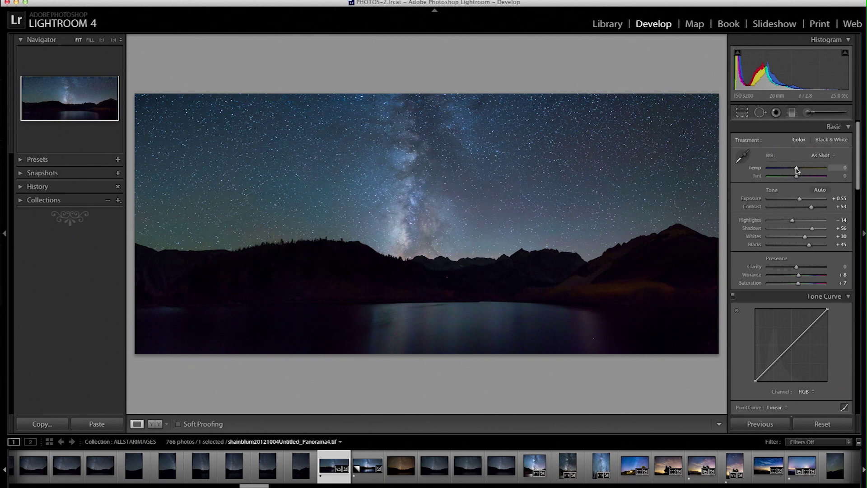
# Drag the white balance to Temp −6 with Tint +3.
pyautogui.moveTo(796, 169); pyautogui.dragTo(795, 169)
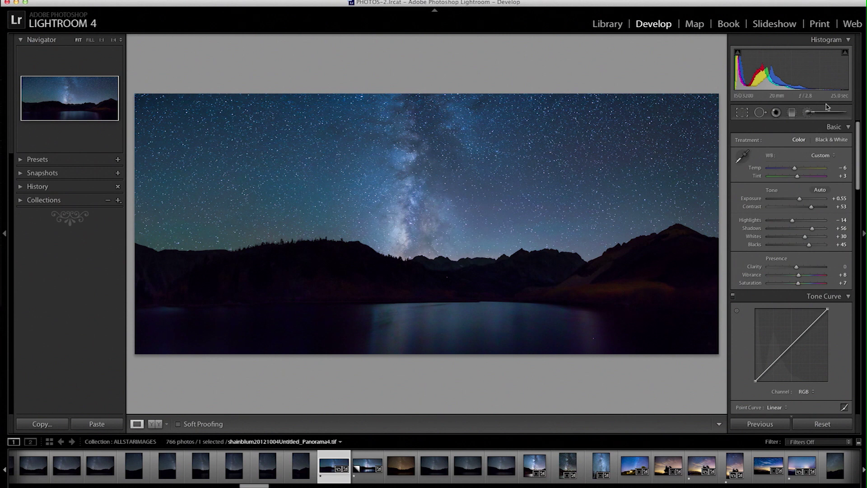
# Paint the lake with the Adjustment Brush and raise its local Exposure.
pyautogui.press('k')
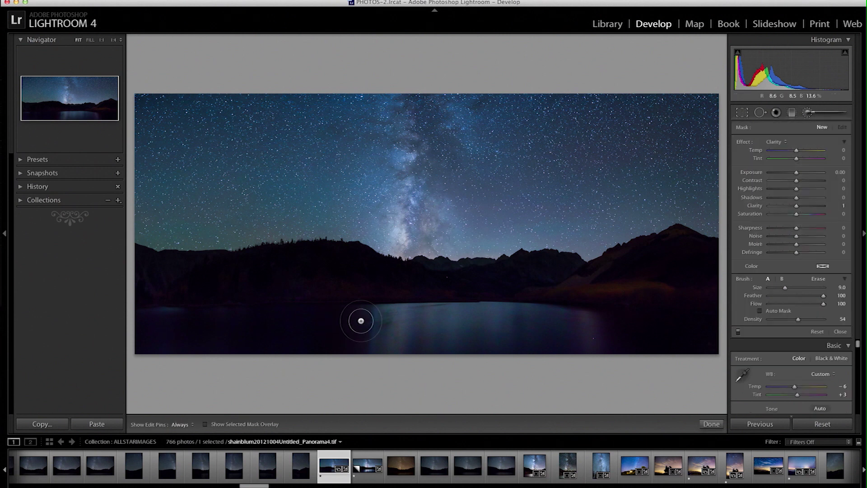
pyautogui.press('h')
pyautogui.click(616, 313)
pyautogui.press('h')
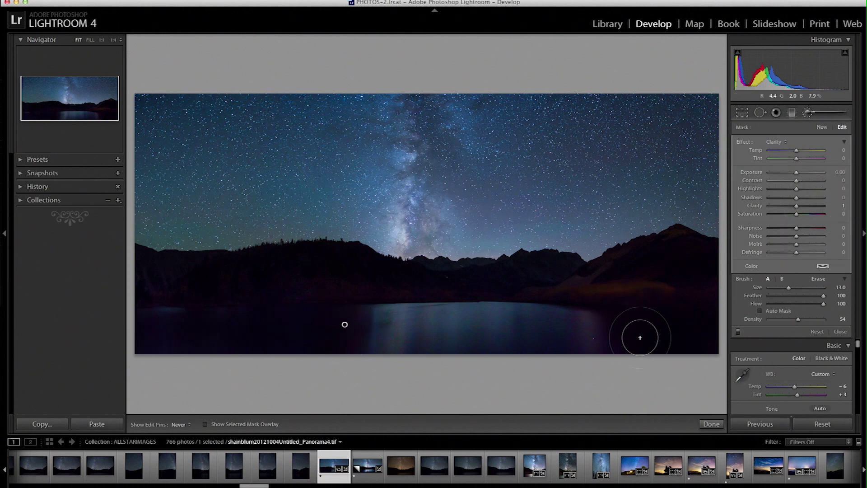
pyautogui.moveTo(796, 172); pyautogui.dragTo(807, 176)
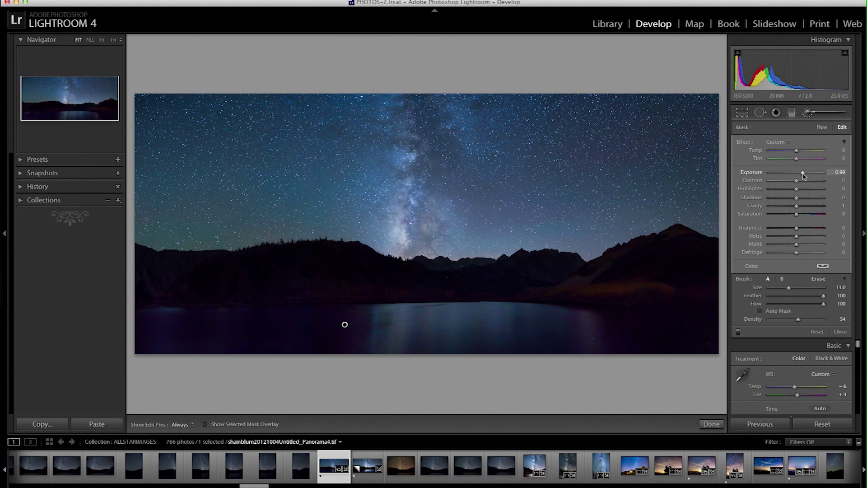
pyautogui.click(808, 114)
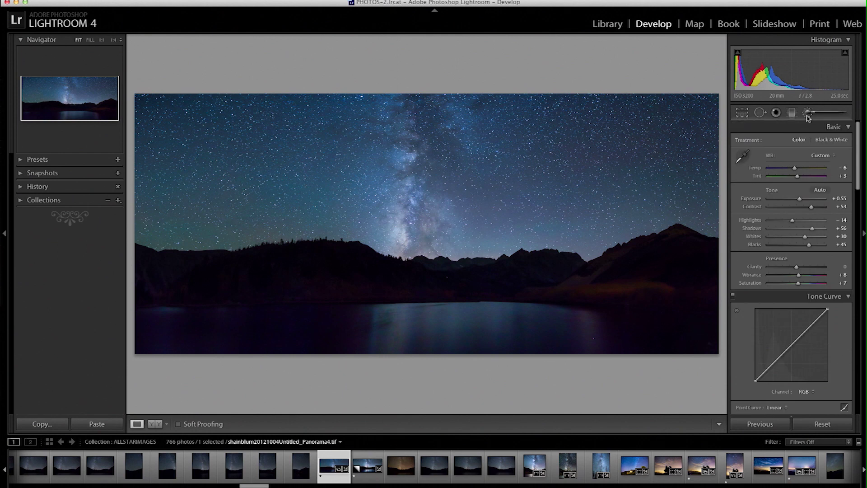
# Paint the lower right hillside and lower its local Exposure.
pyautogui.press('k')
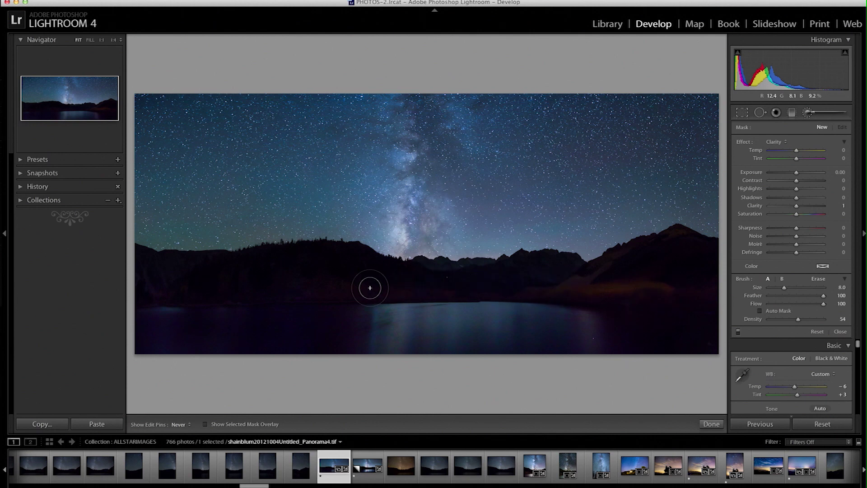
pyautogui.press('h')
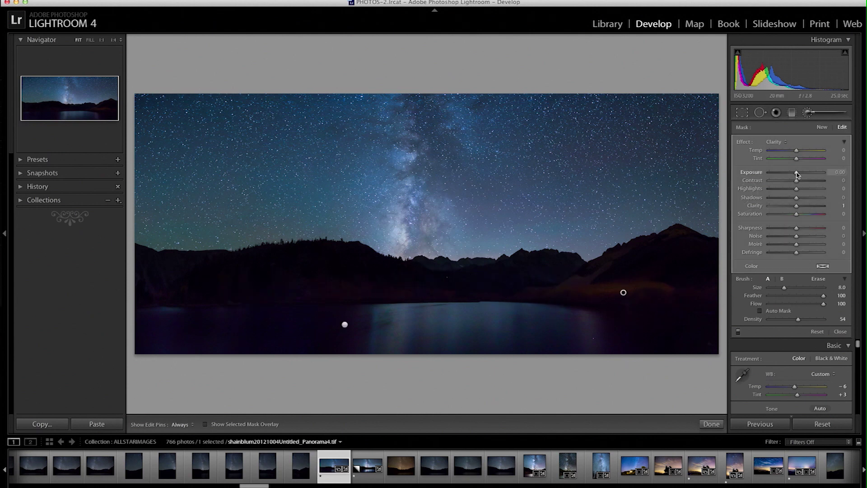
pyautogui.moveTo(796, 174); pyautogui.dragTo(789, 174)
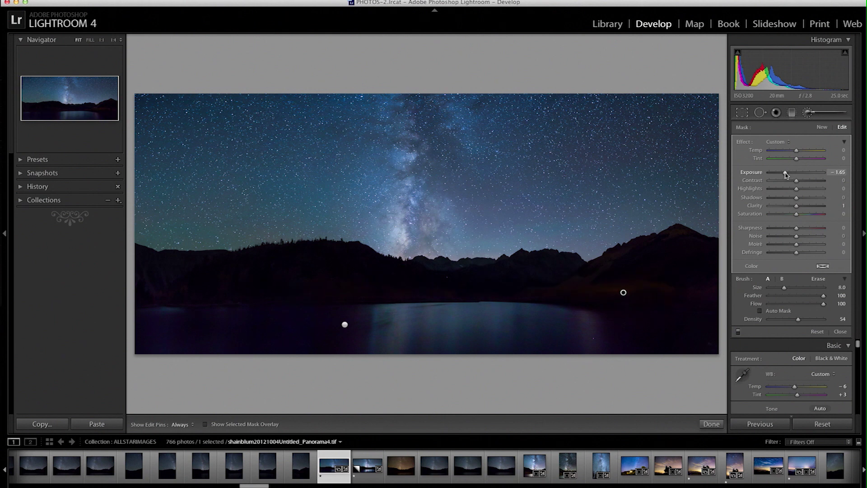
pyautogui.click(809, 113)
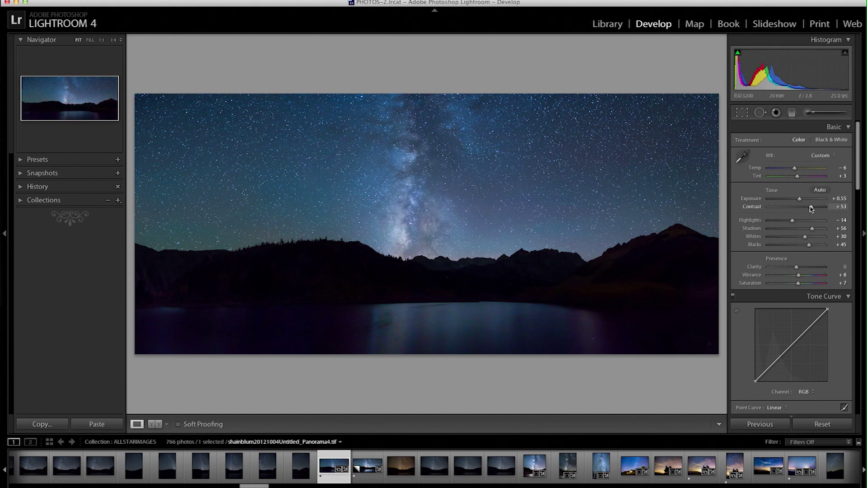
# Raise Contrast to +100, then brush the Milky Way core with Clarity 63 and Exposure 0.29.
pyautogui.moveTo(811, 207); pyautogui.dragTo(826, 208)
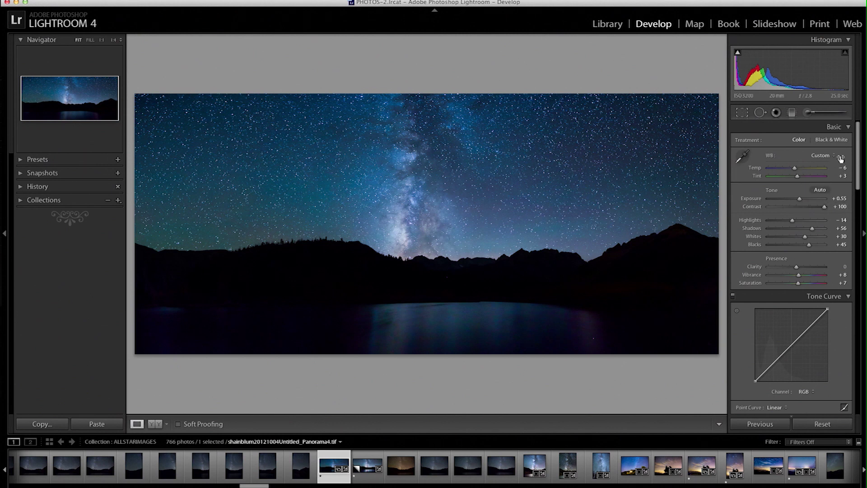
pyautogui.click(808, 112)
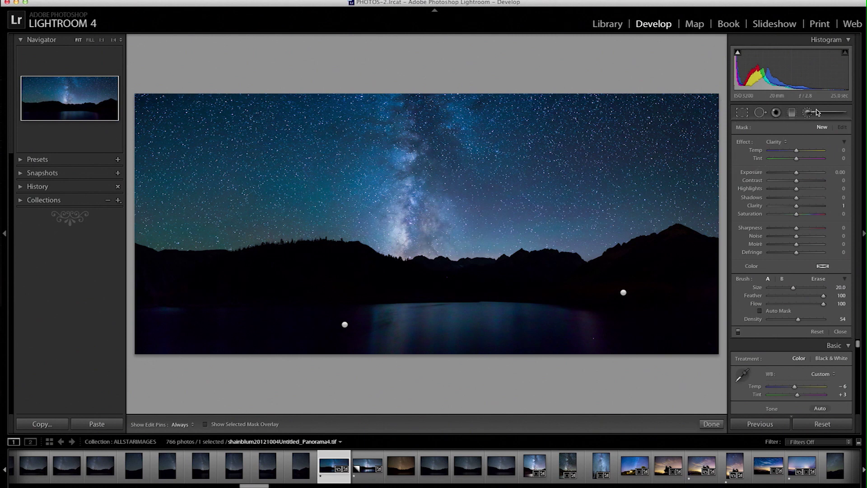
pyautogui.scroll(-3, 413, 242)
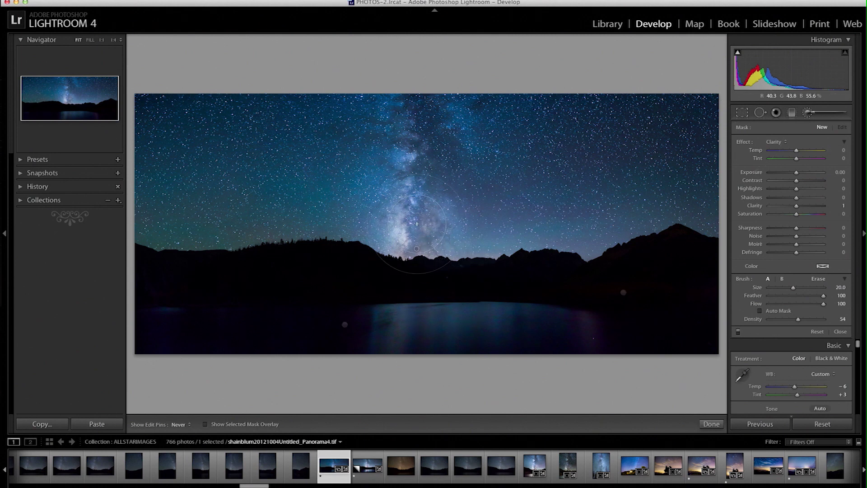
pyautogui.moveTo(417, 248); pyautogui.dragTo(419, 258)
pyautogui.scroll(-3, 427, 181)
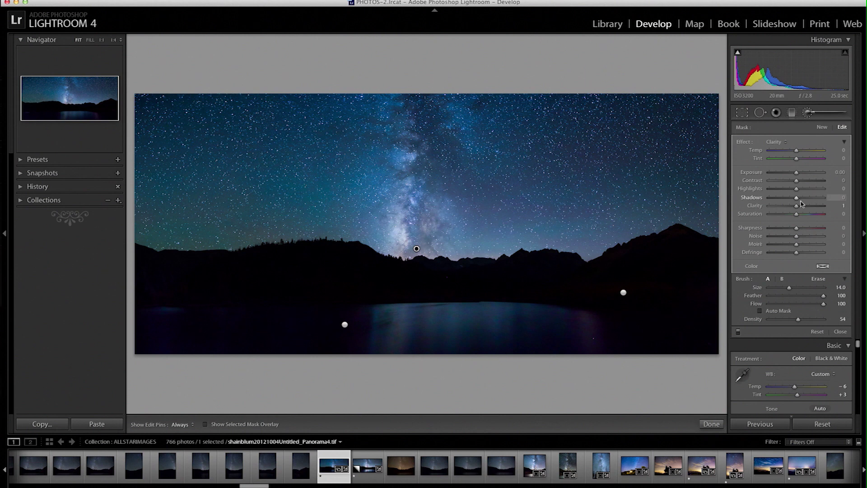
pyautogui.moveTo(798, 206); pyautogui.dragTo(815, 207)
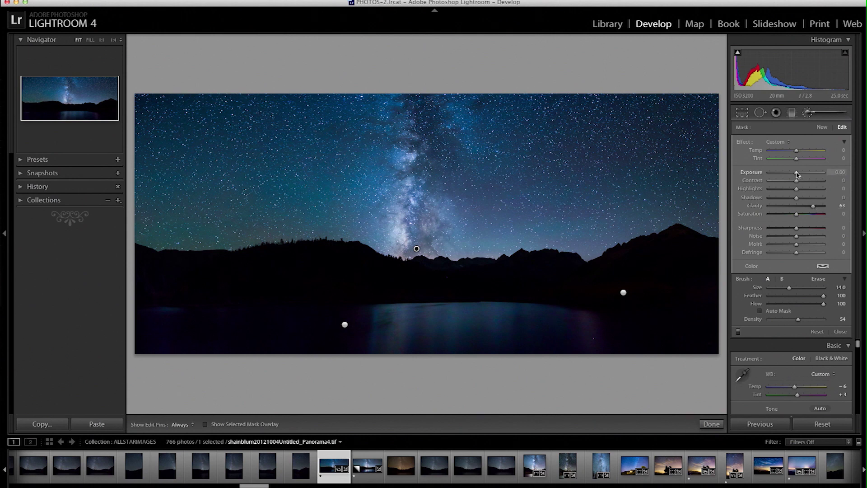
pyautogui.moveTo(796, 174); pyautogui.dragTo(799, 175)
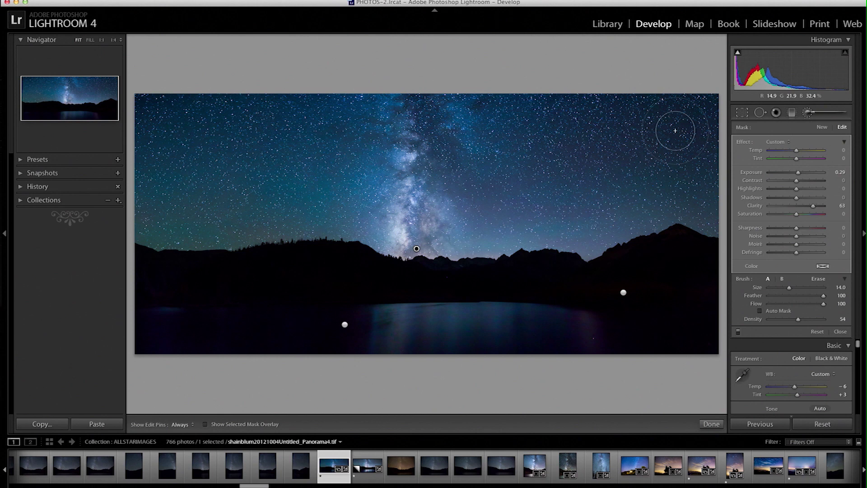
pyautogui.click(808, 113)
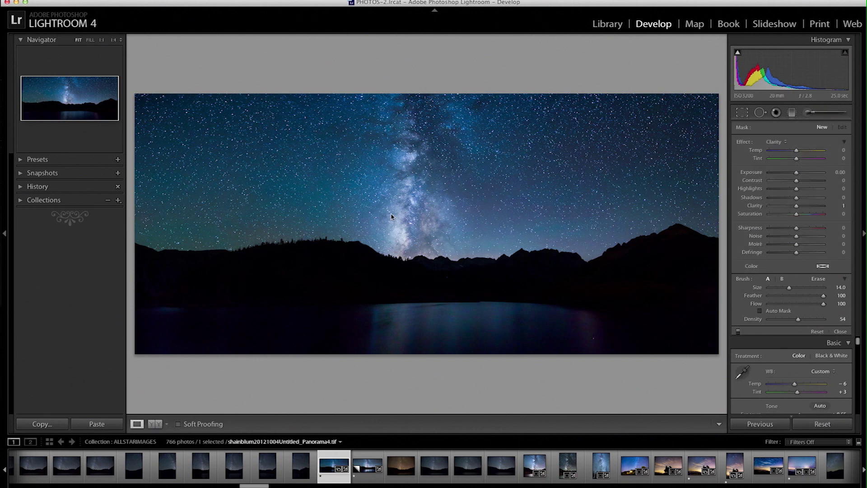
pyautogui.click(413, 236)
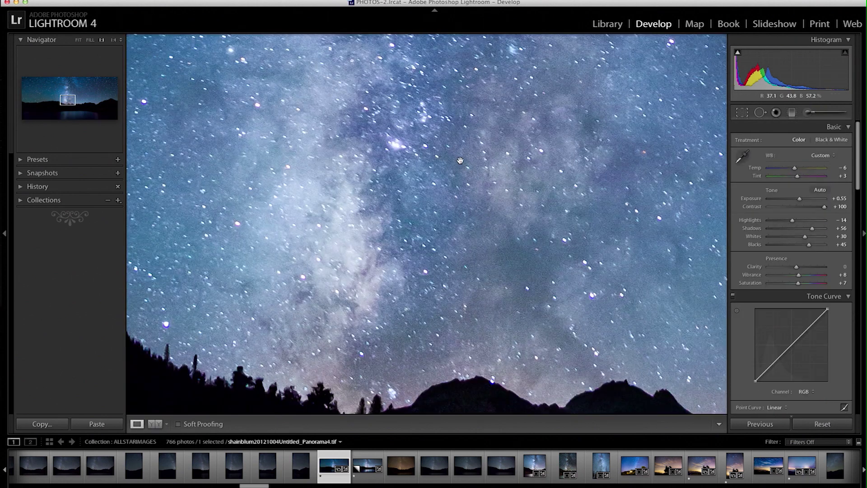
pyautogui.moveTo(462, 124); pyautogui.dragTo(478, 275)
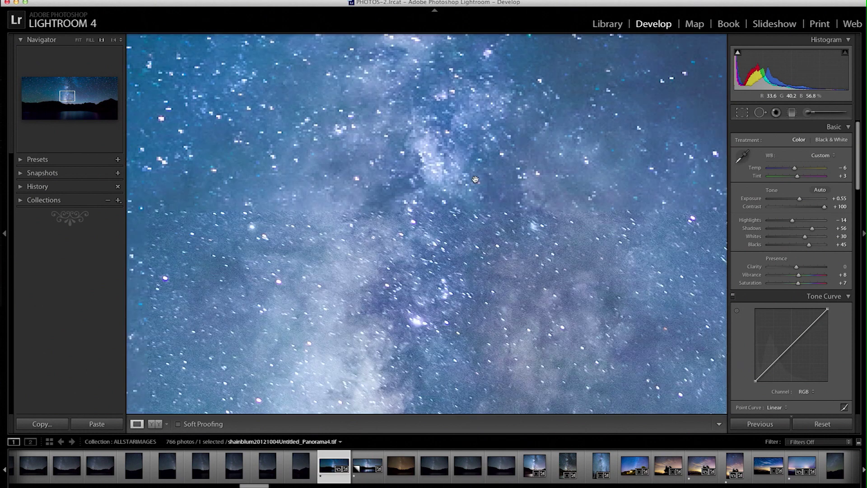
pyautogui.click(477, 180)
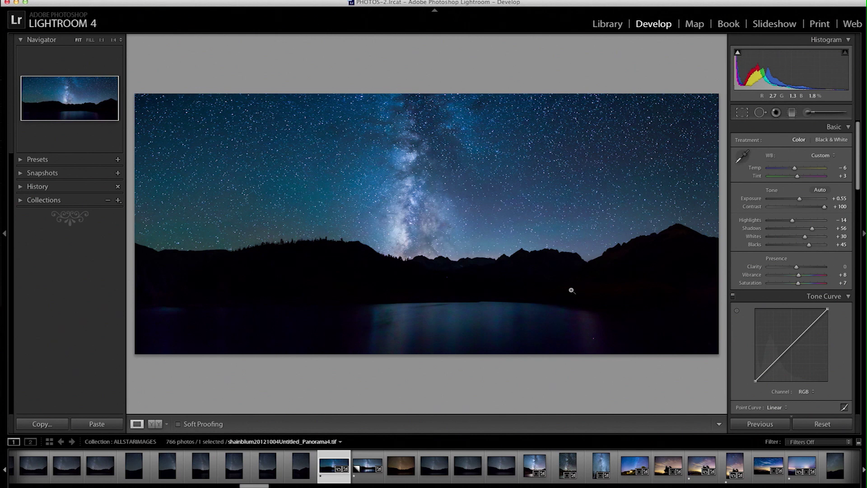
# Return Temp to 0 and reopen the Adjustment Brush with painted areas marked.
pyautogui.moveTo(793, 168); pyautogui.dragTo(795, 173)
pyautogui.click(808, 113)
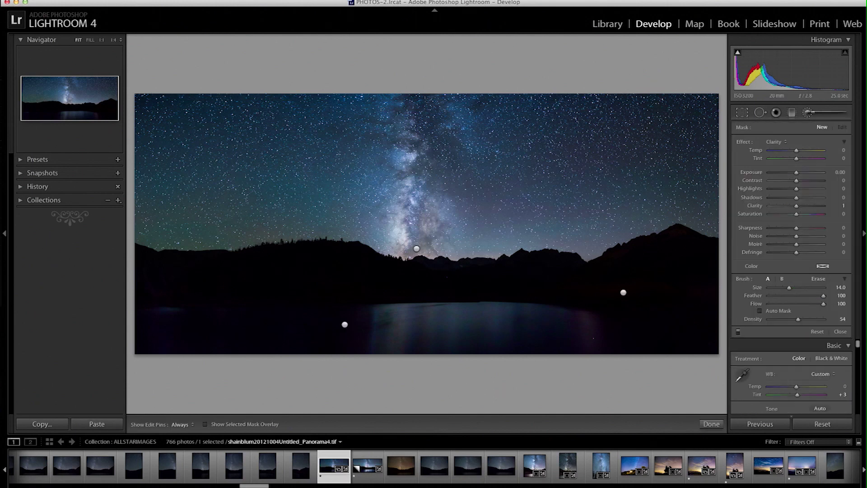
# Give the brush a light blue, slightly cyan colour tint.
pyautogui.scroll(5, 564, 156)
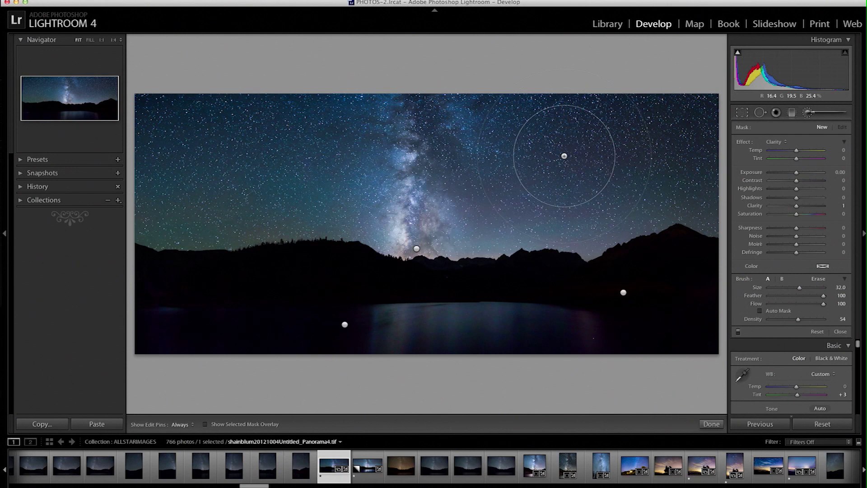
pyautogui.click(822, 267)
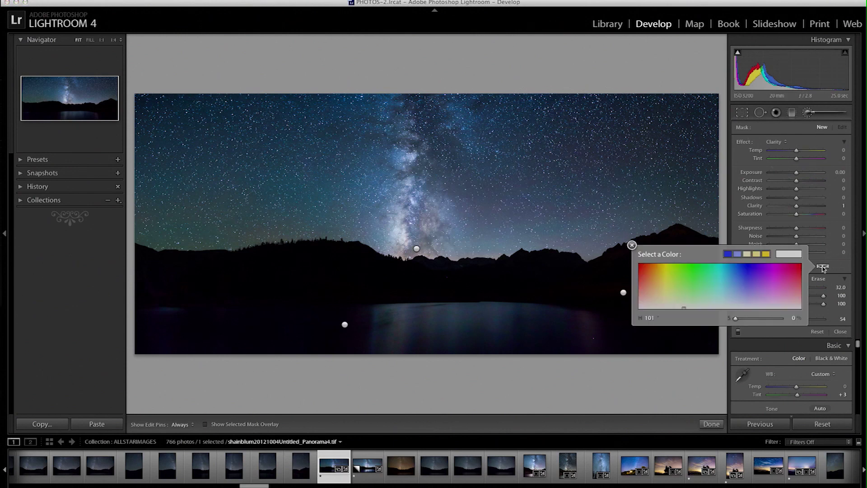
pyautogui.click(733, 296)
pyautogui.moveTo(735, 294)
pyautogui.mouseDown()
pyautogui.moveTo(720, 294)
pyautogui.moveTo(747, 292)
pyautogui.moveTo(732, 292)
pyautogui.mouseUp()
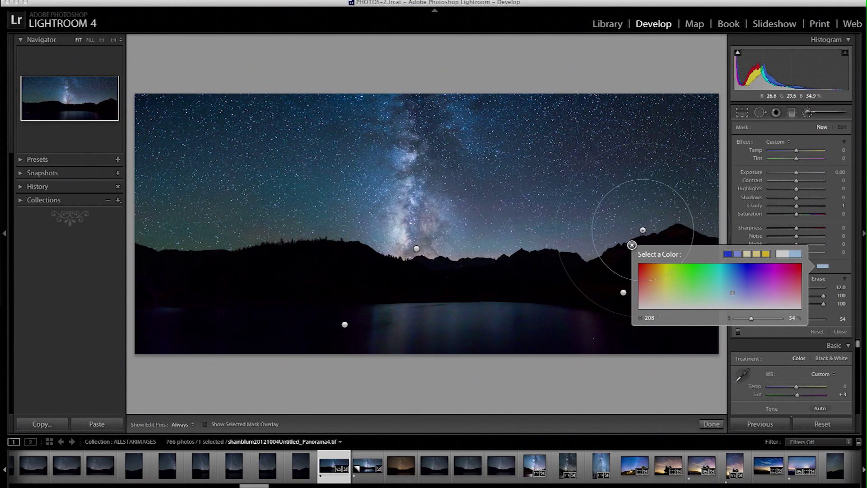
pyautogui.click(632, 245)
pyautogui.scroll(-4, 643, 166)
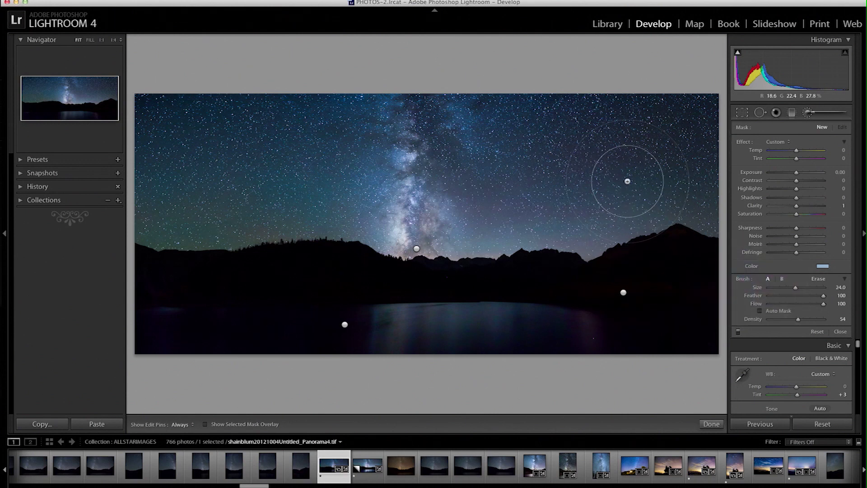
# Paint the left side of the sky and reduce the blue tint's saturation from 34% to 17%.
pyautogui.press('h')
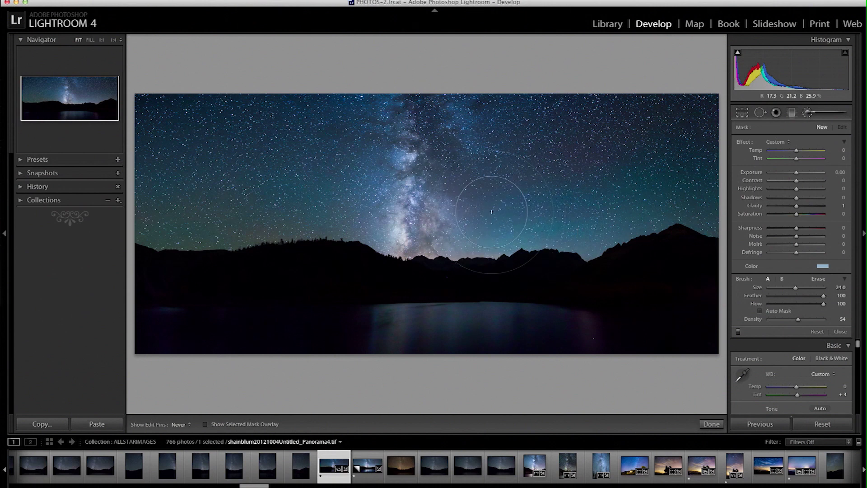
pyautogui.click(302, 215)
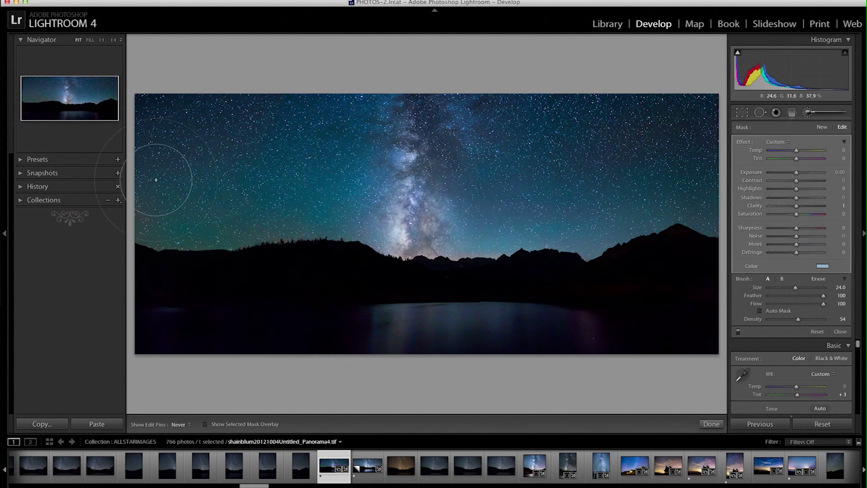
pyautogui.press('h')
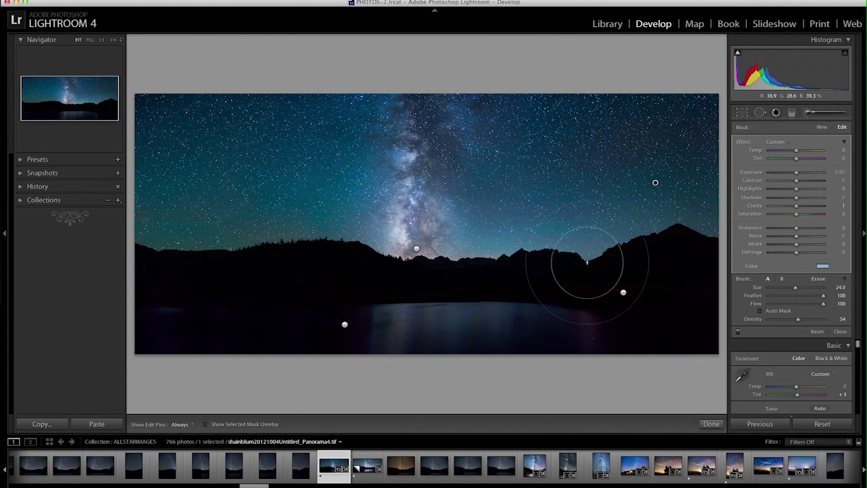
pyautogui.click(819, 267)
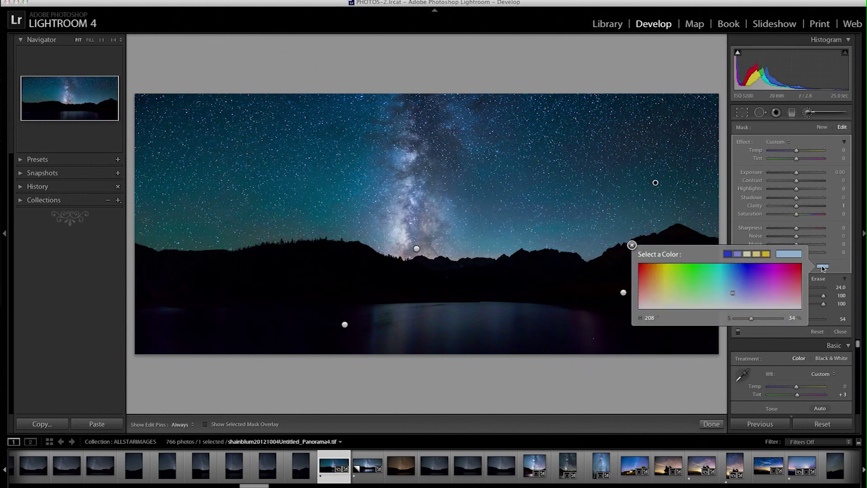
pyautogui.click(731, 300)
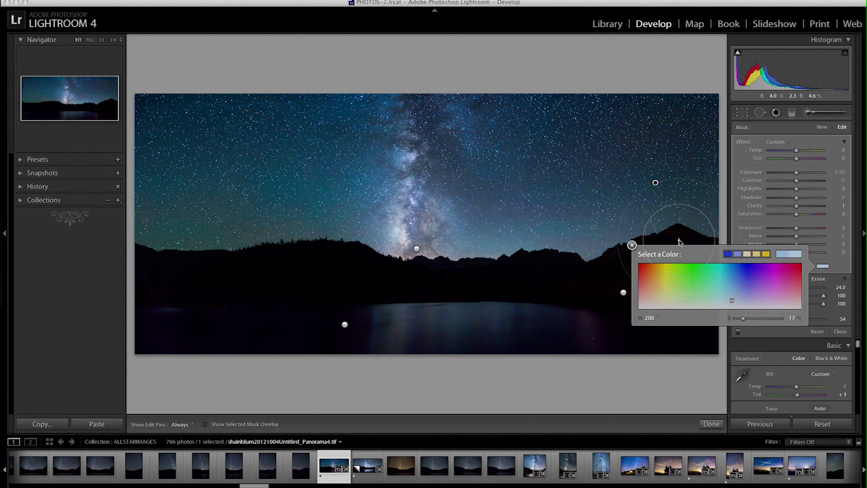
pyautogui.click(632, 245)
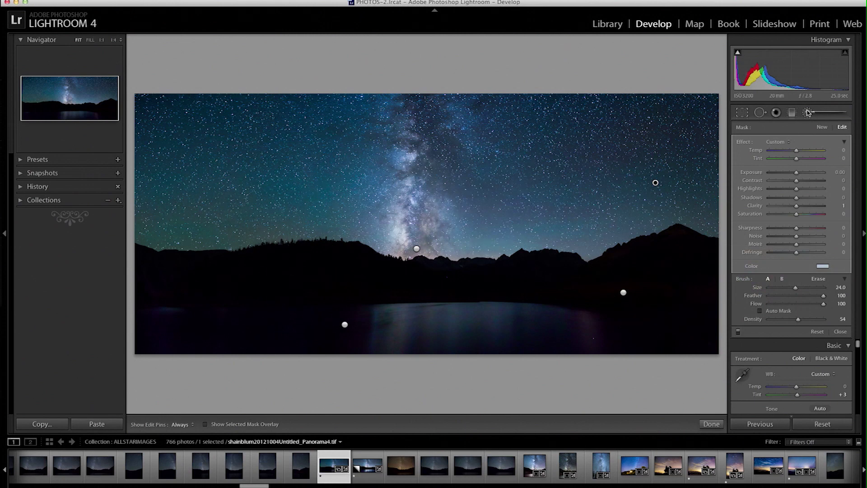
pyautogui.click(808, 114)
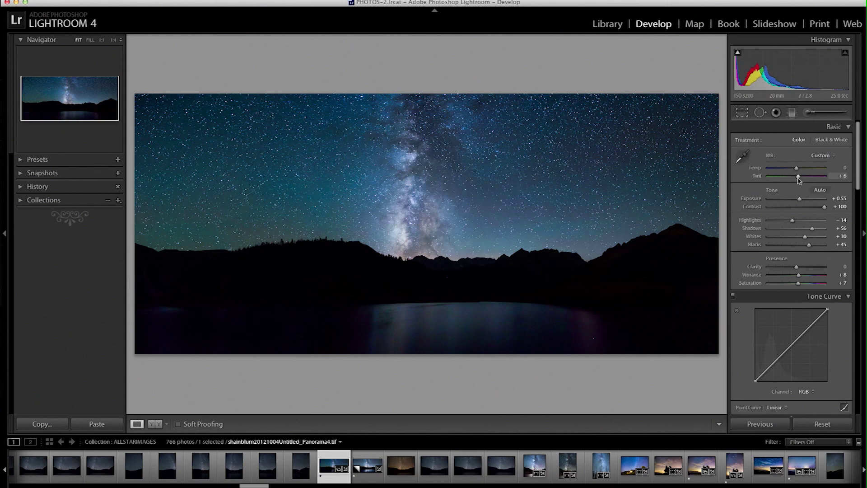
# Shift the global Tint to +9 and reopen the Adjustment Brush.
pyautogui.moveTo(798, 180); pyautogui.dragTo(799, 180)
pyautogui.click(805, 113)
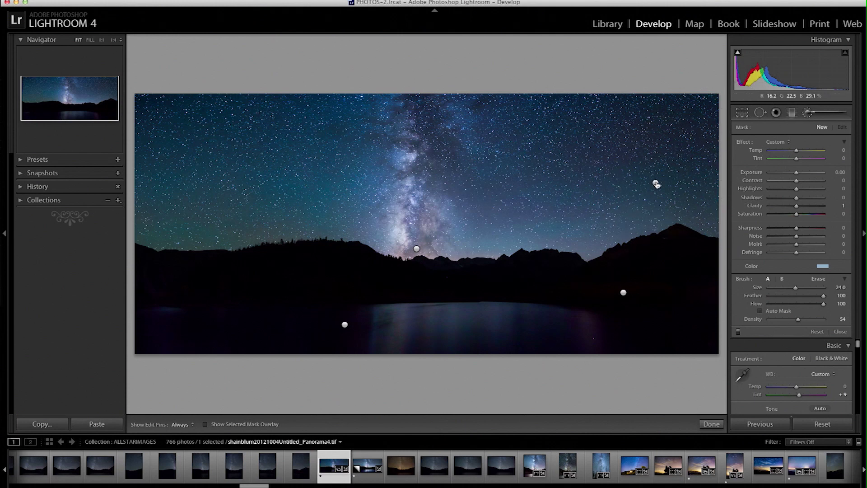
# Select the Milky Way brush pin, show its mask, and add Contrast 68 to it.
pyautogui.click(416, 248)
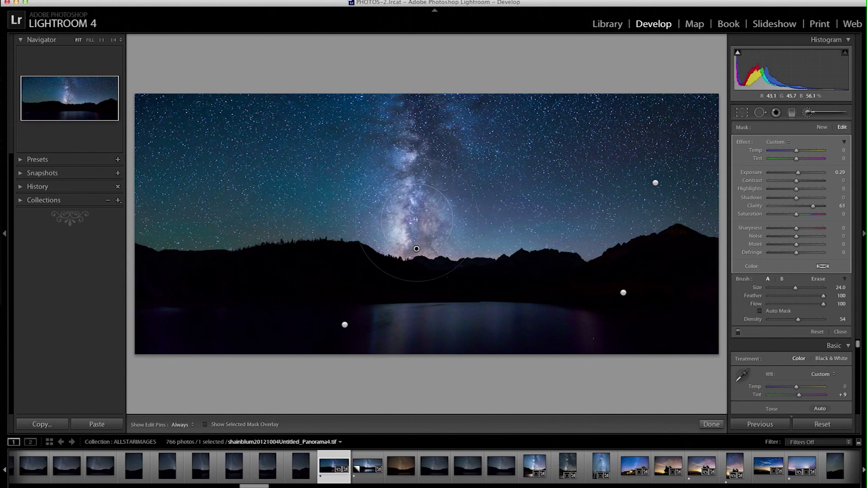
pyautogui.press('o')
pyautogui.moveTo(415, 271); pyautogui.dragTo(464, 271)
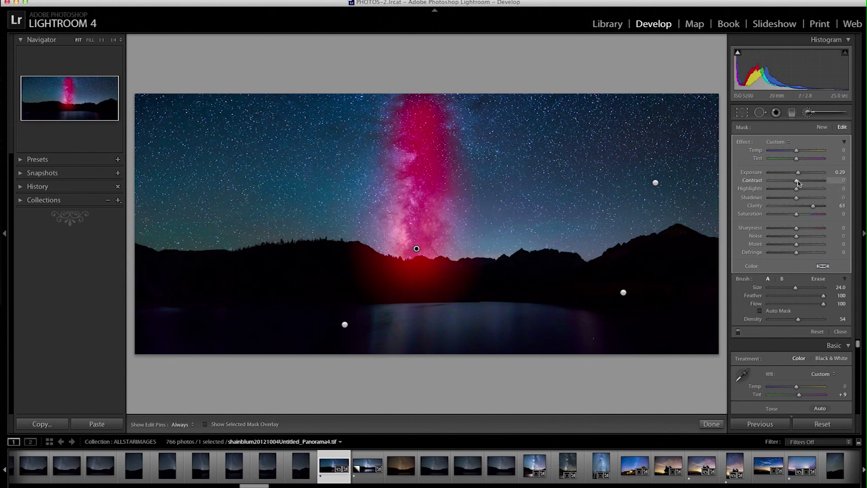
pyautogui.moveTo(798, 183); pyautogui.dragTo(816, 183)
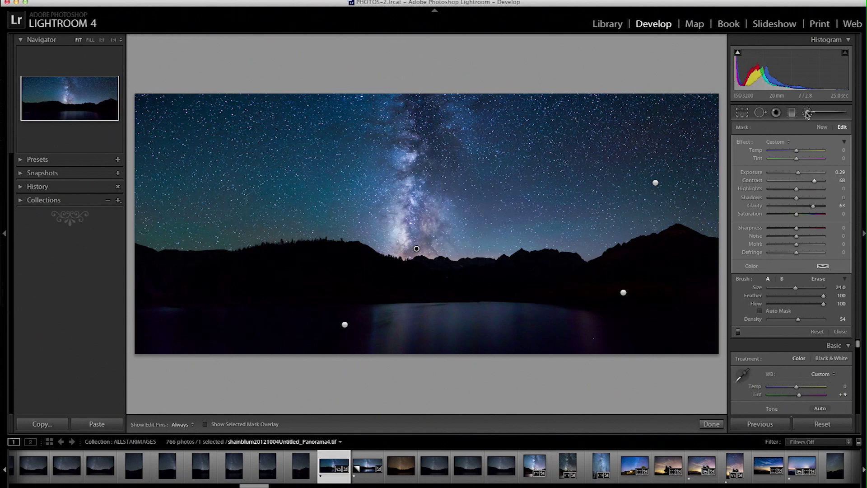
pyautogui.click(807, 114)
pyautogui.click(410, 221)
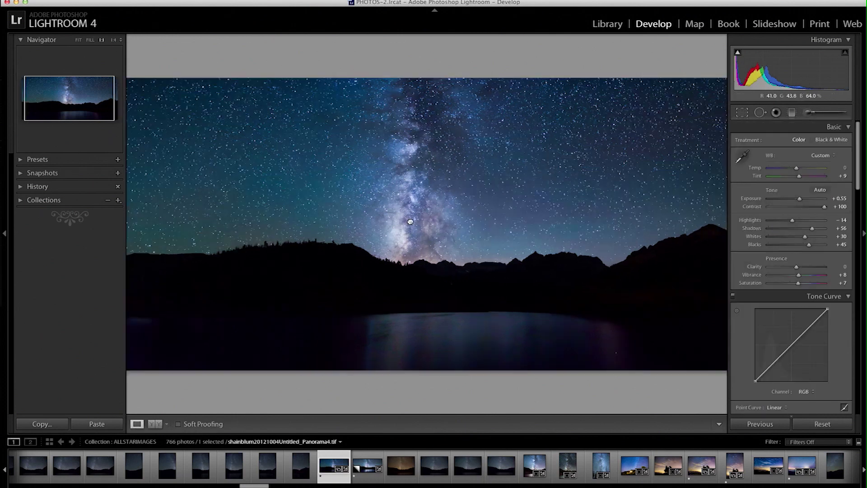
pyautogui.click(458, 216)
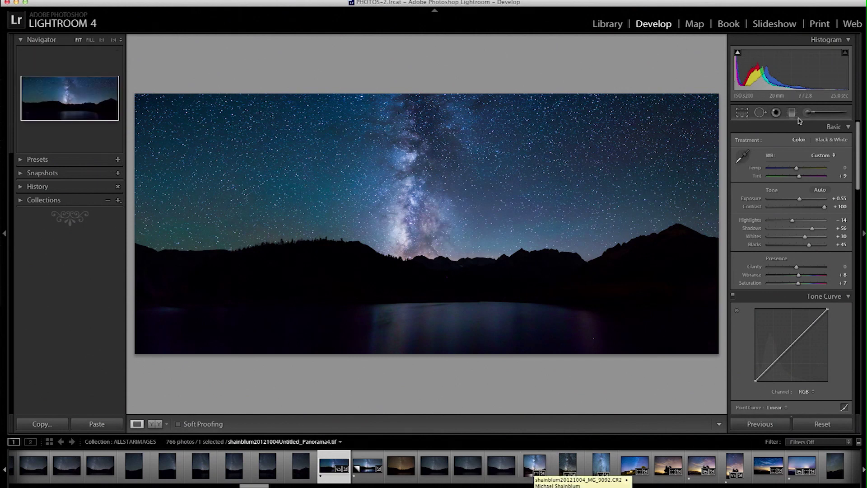
pyautogui.press('m')
# Lay a graduated filter across the horizon and lake with Contrast 60 and Exposure 1.67.
pyautogui.moveTo(419, 259); pyautogui.dragTo(419, 298)
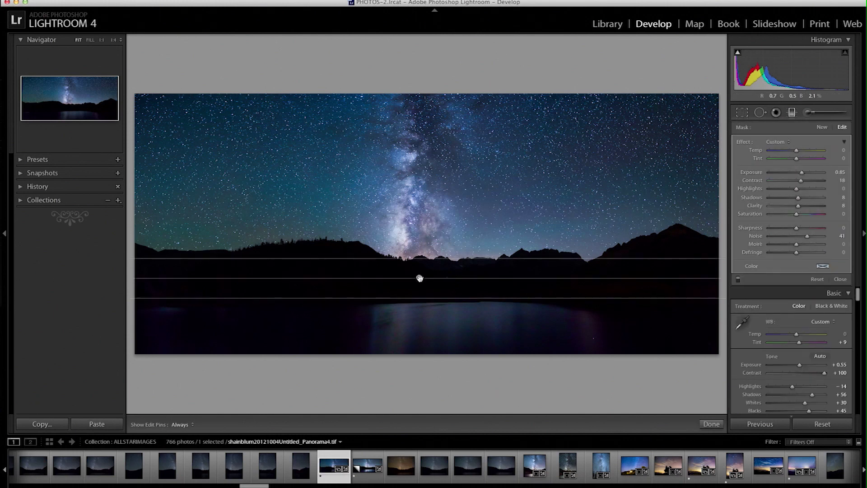
pyautogui.click(813, 180)
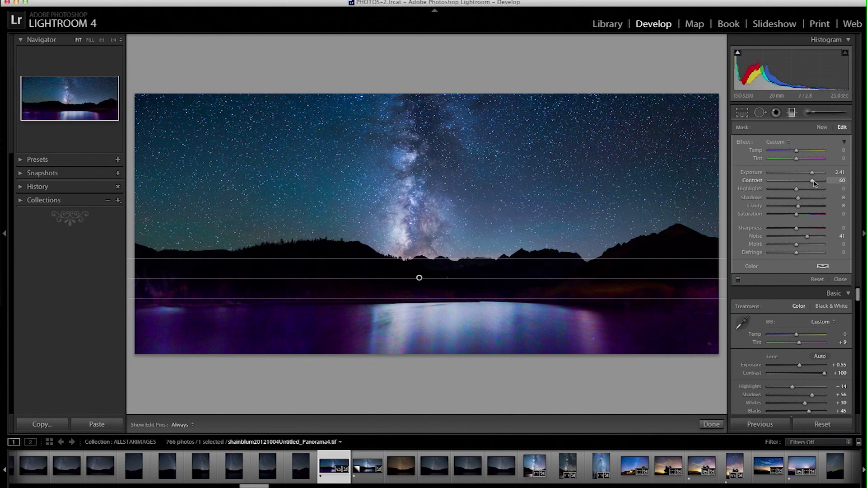
pyautogui.moveTo(813, 174); pyautogui.dragTo(807, 173)
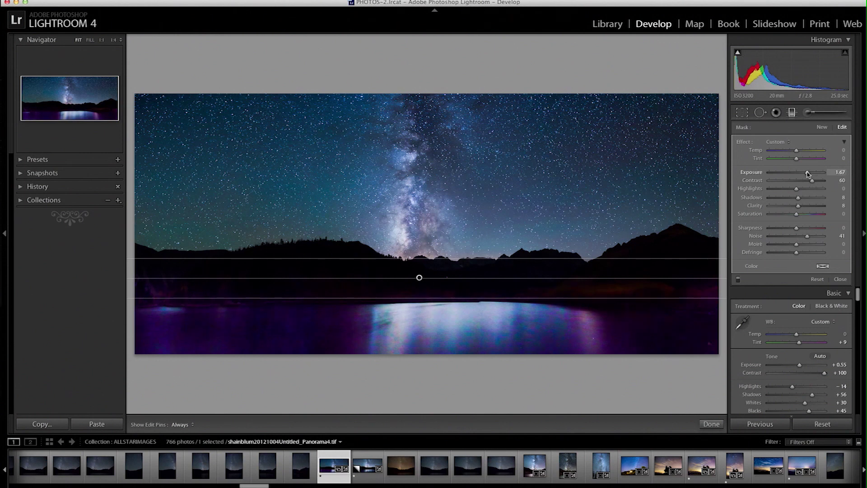
pyautogui.click(791, 113)
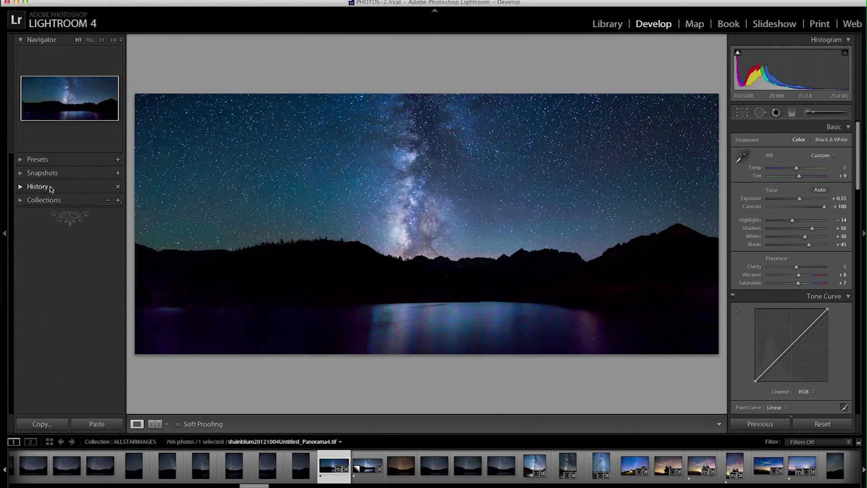
# View the original Import state in History, then return to the top Update Exposure Adjustment step.
pyautogui.click(22, 186)
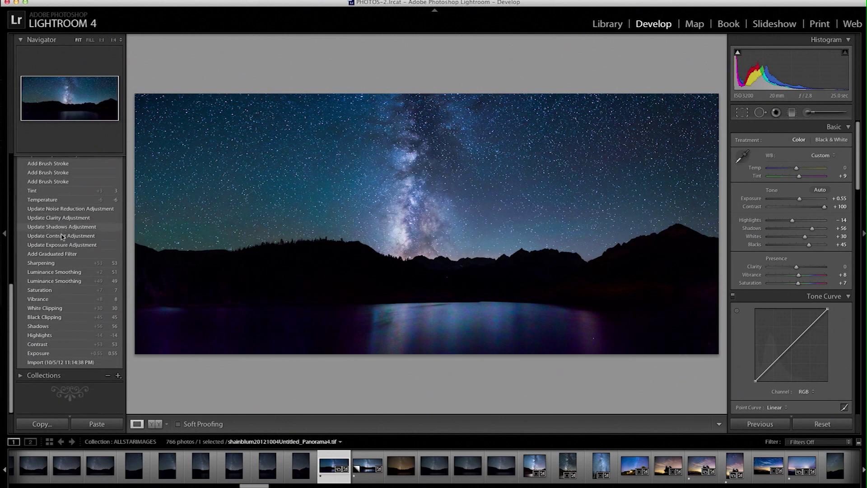
pyautogui.click(67, 371)
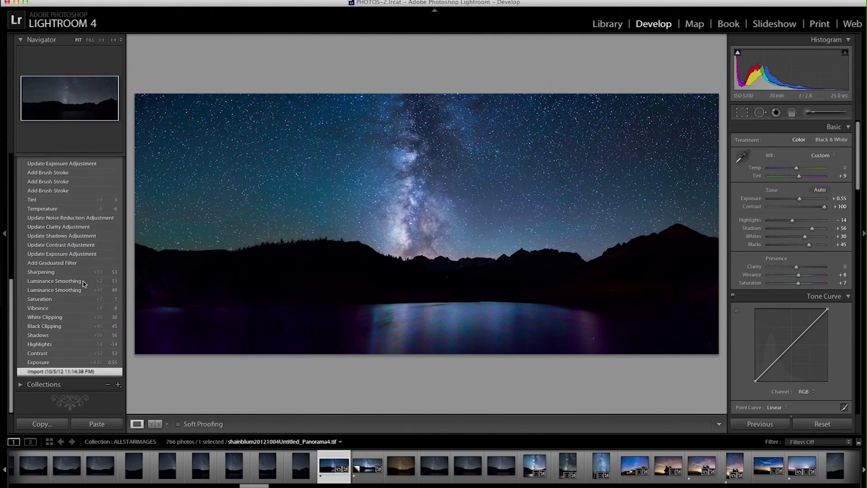
pyautogui.scroll(10, 84, 283)
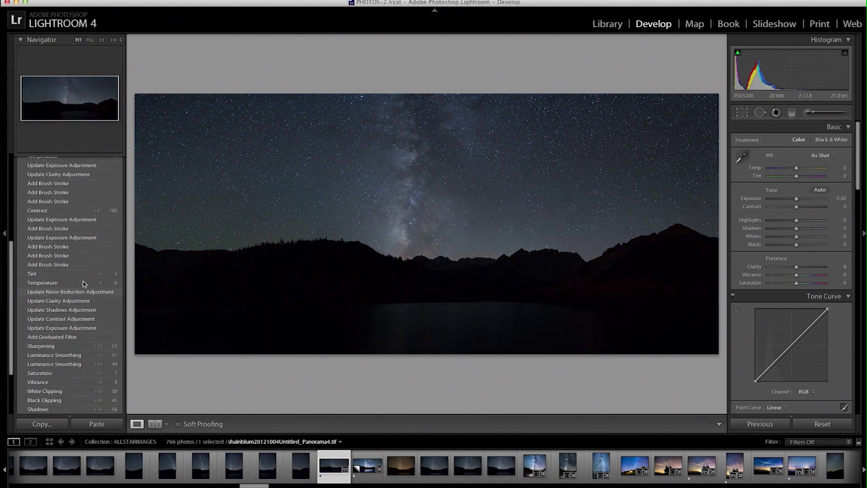
pyautogui.scroll(4, 83, 283)
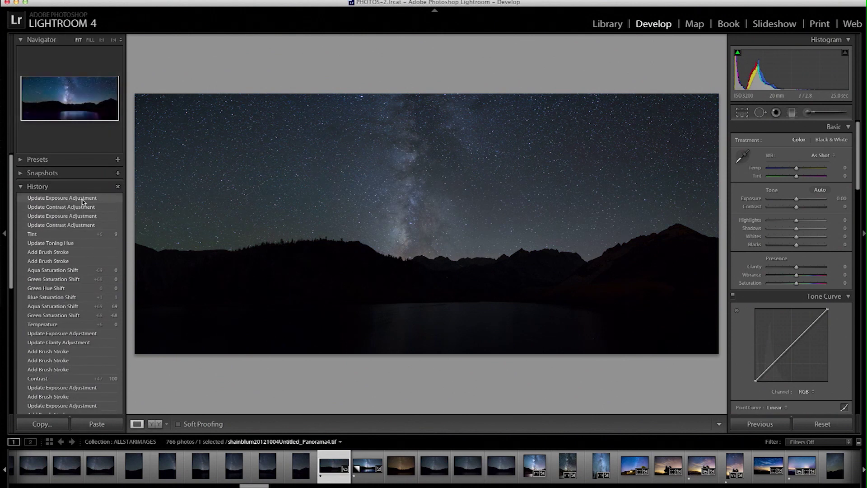
pyautogui.click(82, 198)
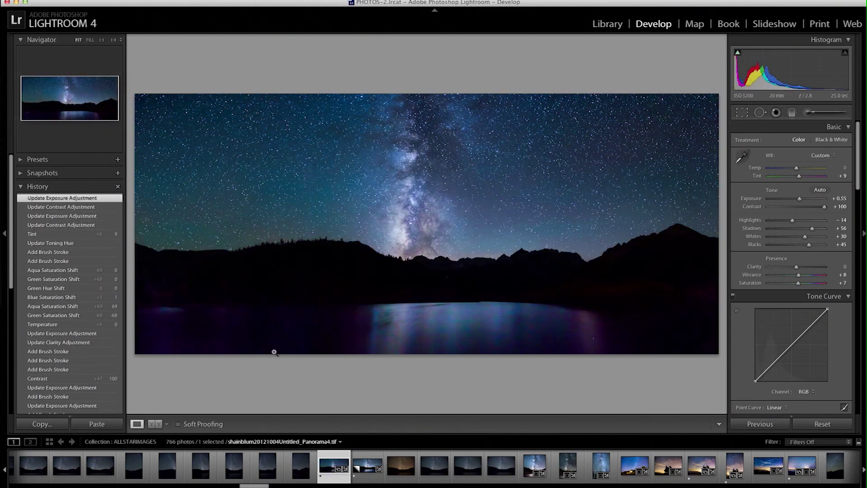